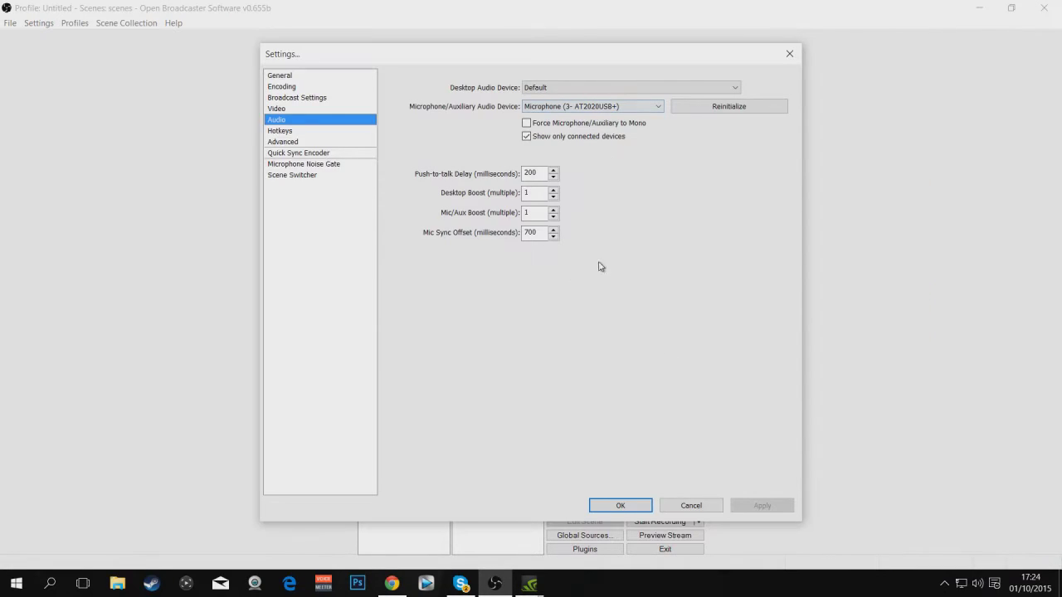
Check the Mic and Desktop Audio devices, keeping both unchanged, and note the 700 ms Mic Sync Offset.
left_click(582, 107)
left_click(598, 125)
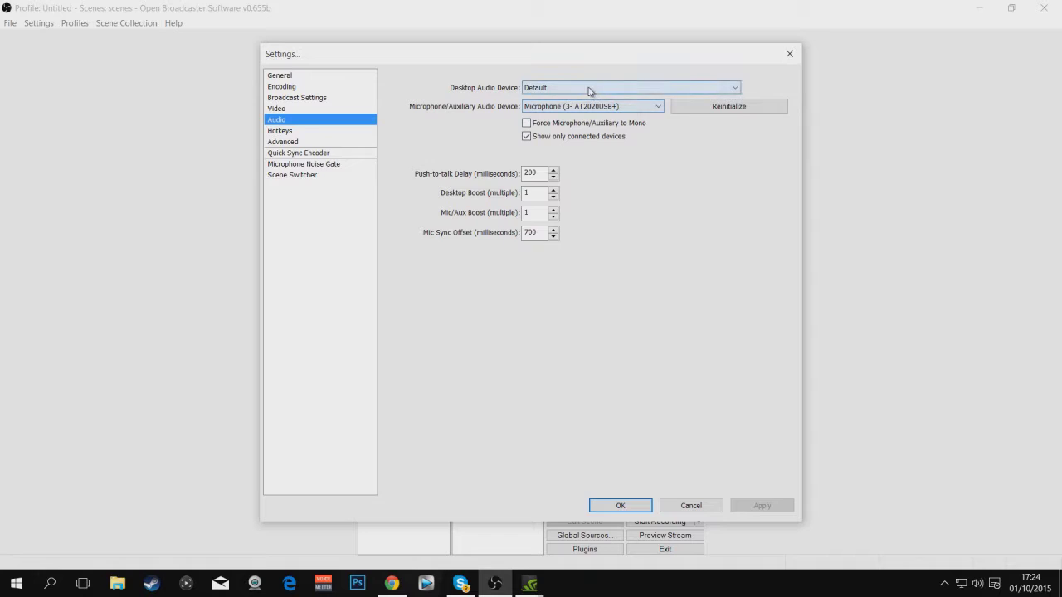
left_click(588, 91)
left_click(581, 88)
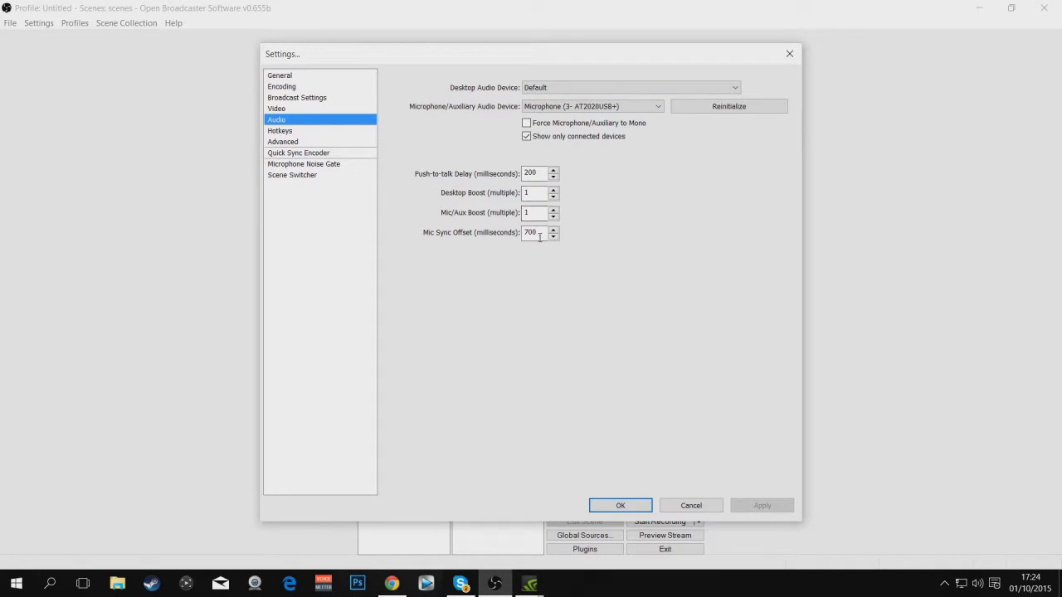
left_click_drag(541, 233, 504, 242)
View the Hotkeys and Advanced settings, then close Settings without changes.
left_click(308, 132)
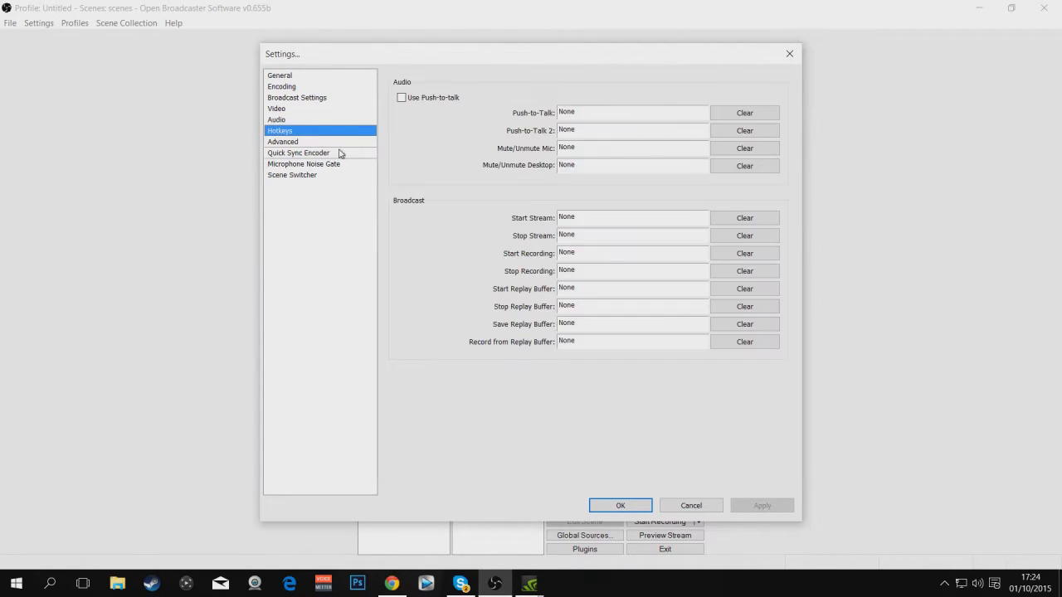
left_click(336, 143)
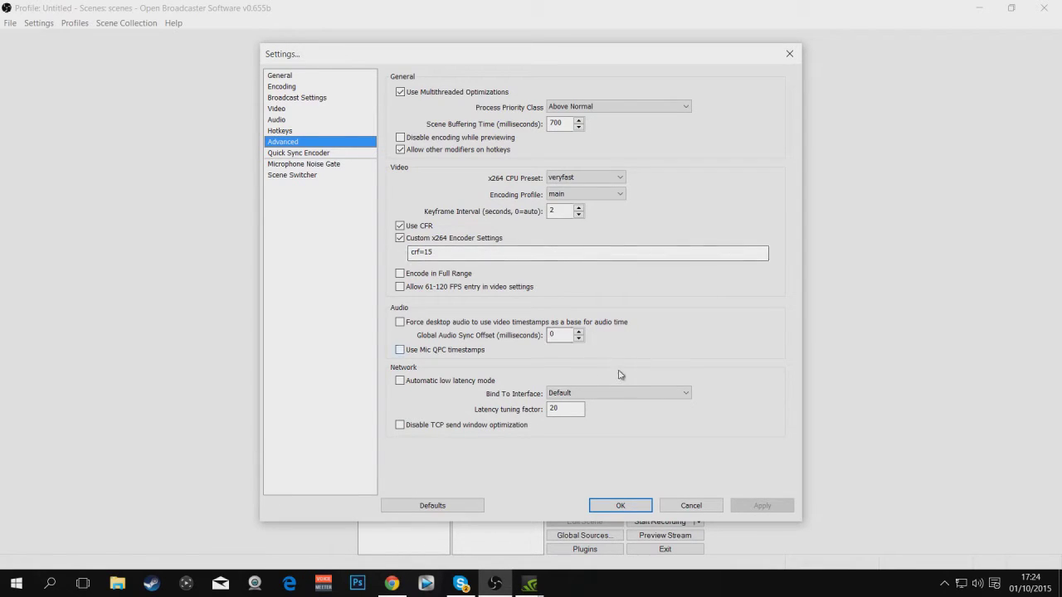
key("Escape")
Open the Elgato source's properties and move the device settings window up and right.
left_click(478, 513)
right_click(485, 512)
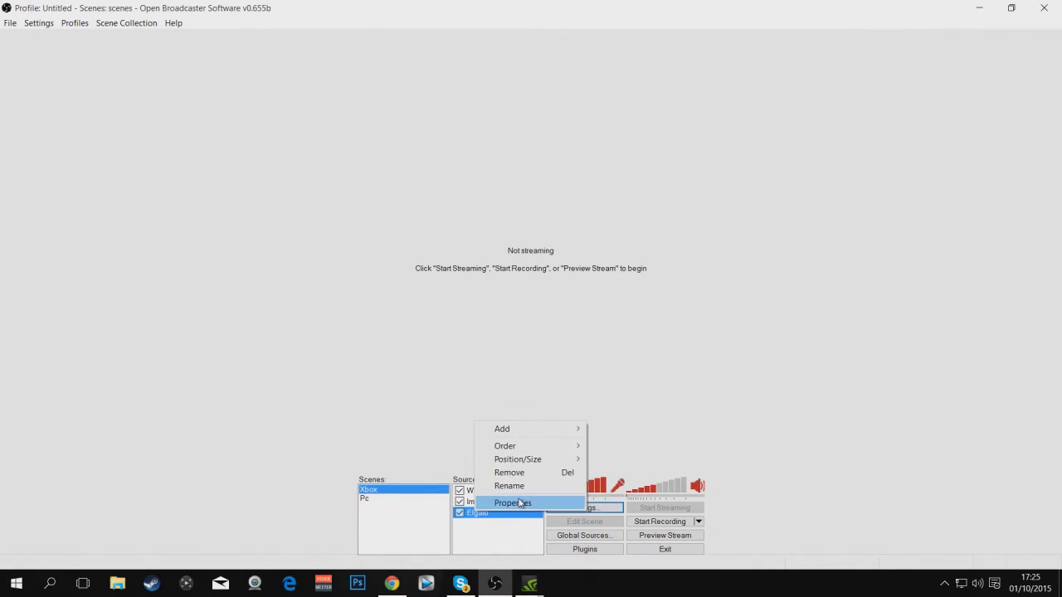
left_click(520, 503)
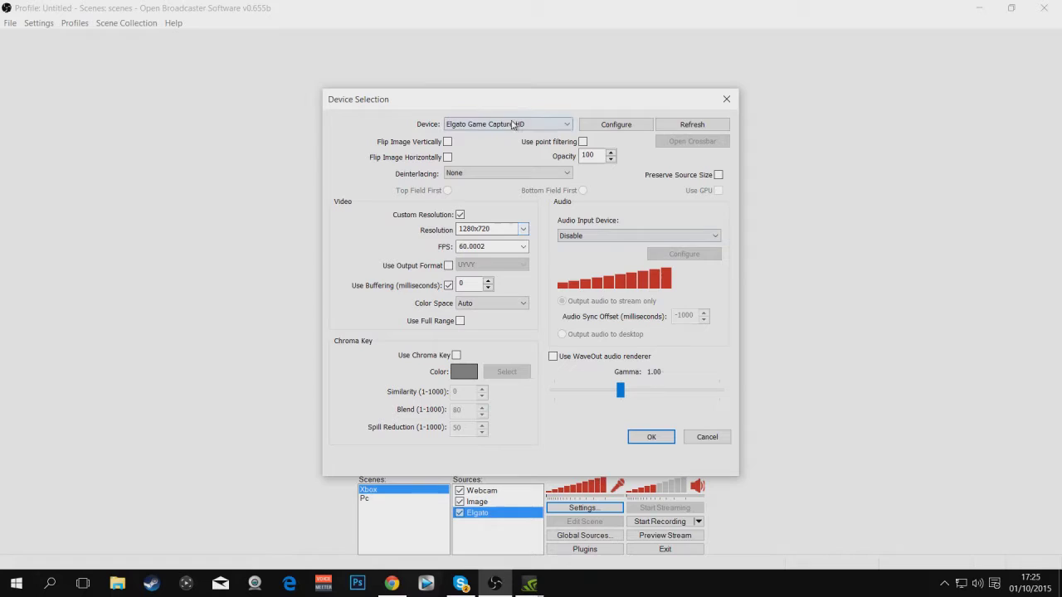
left_click_drag(610, 108, 886, 58)
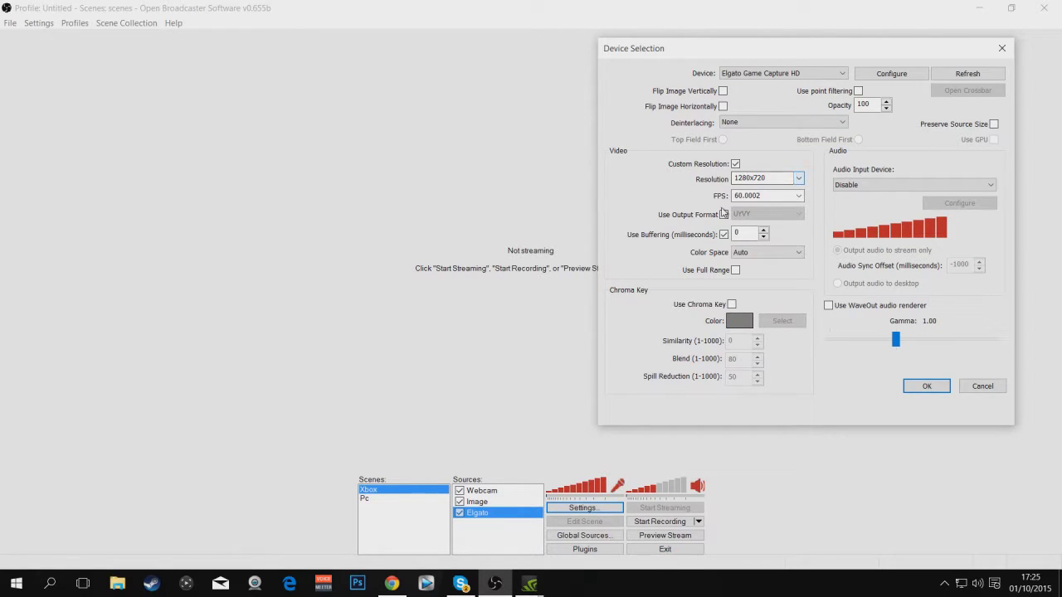
Keep resolution 1280x720, FPS 60.0002 and buffering enabled, then confirm with OK.
left_click(798, 179)
left_click(798, 181)
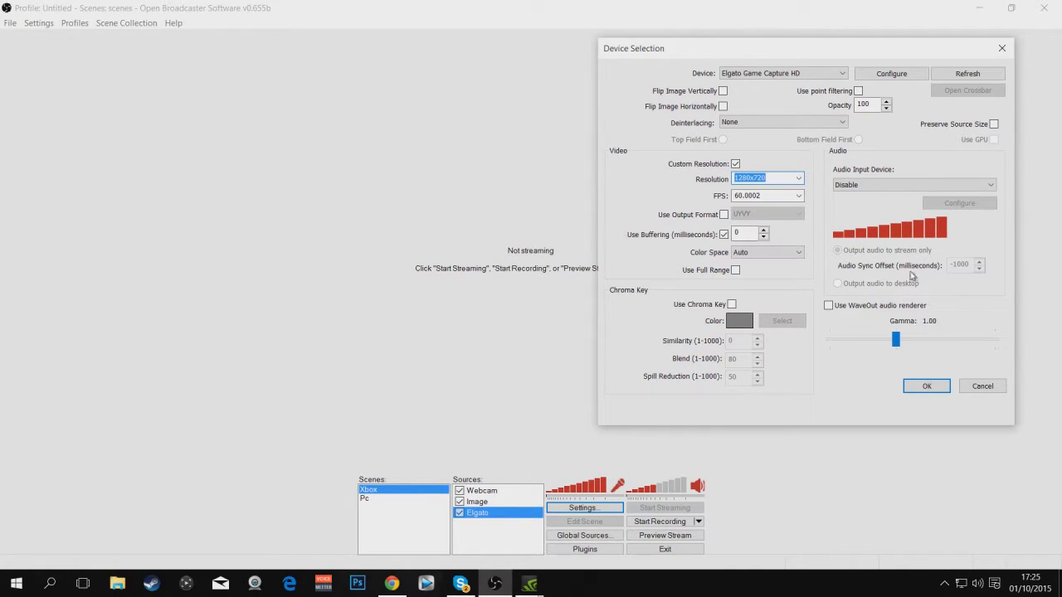
left_click(798, 199)
left_click(800, 199)
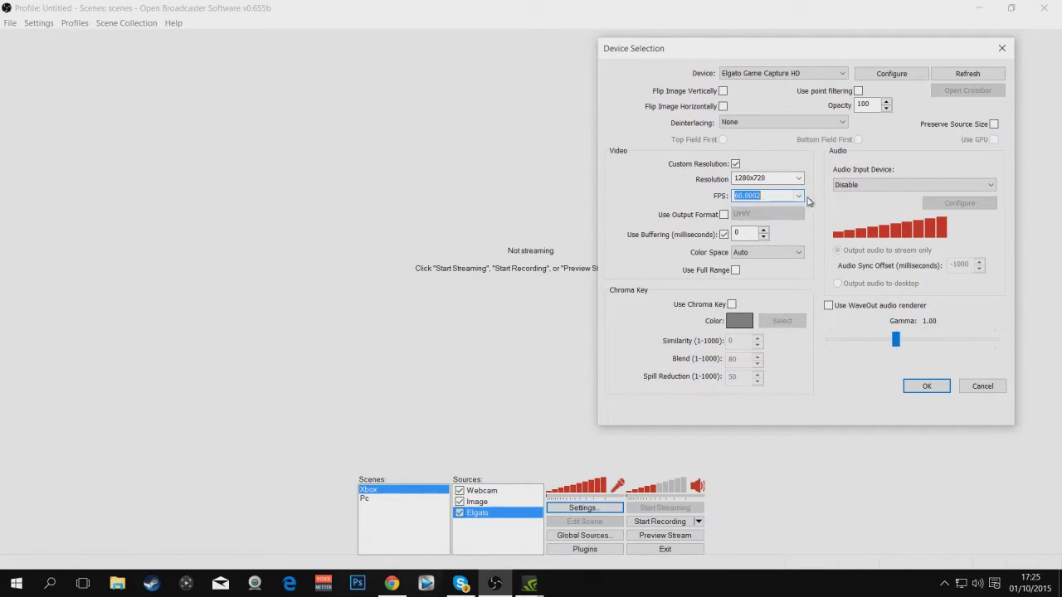
left_click(802, 200)
left_click(802, 200)
left_click(724, 235)
left_click(927, 387)
Open the Webcam source's properties and keep Logitech HD Pro Webcam C920 as the device.
right_click(477, 493)
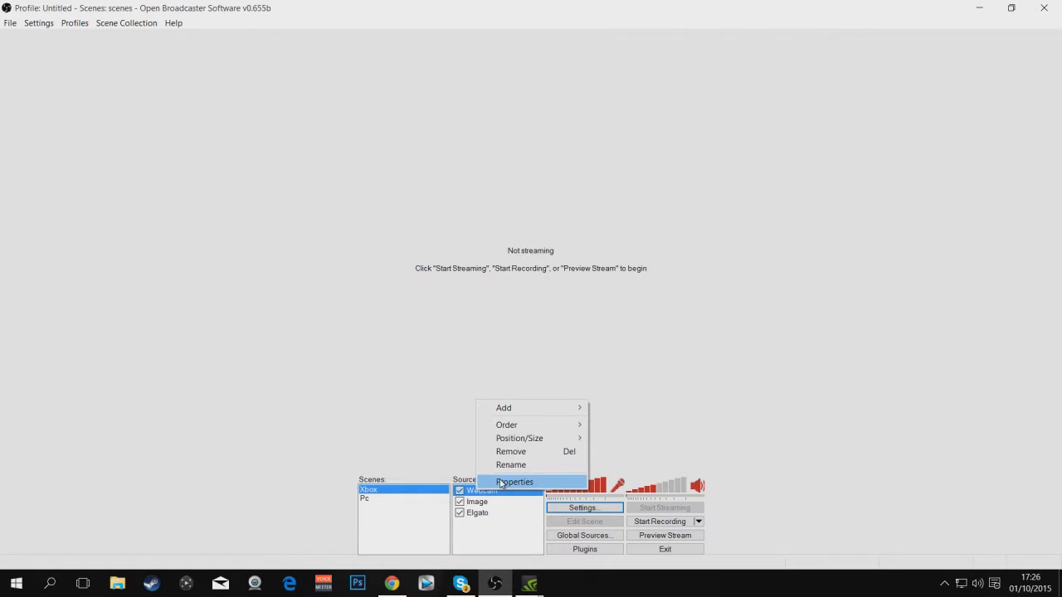
left_click(502, 483)
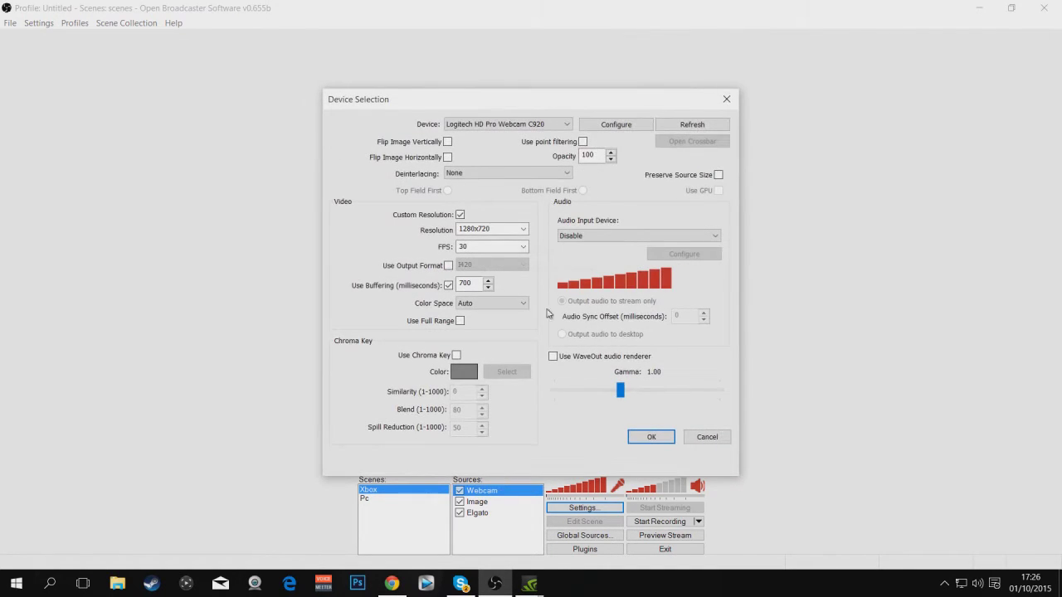
left_click(535, 124)
left_click(536, 125)
left_click(536, 125)
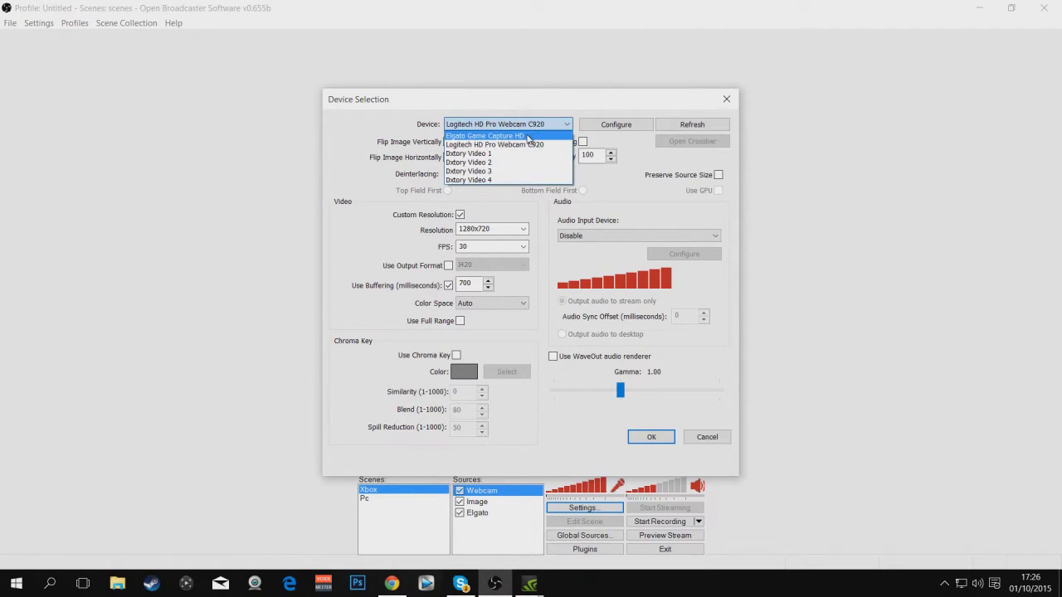
left_click(478, 127)
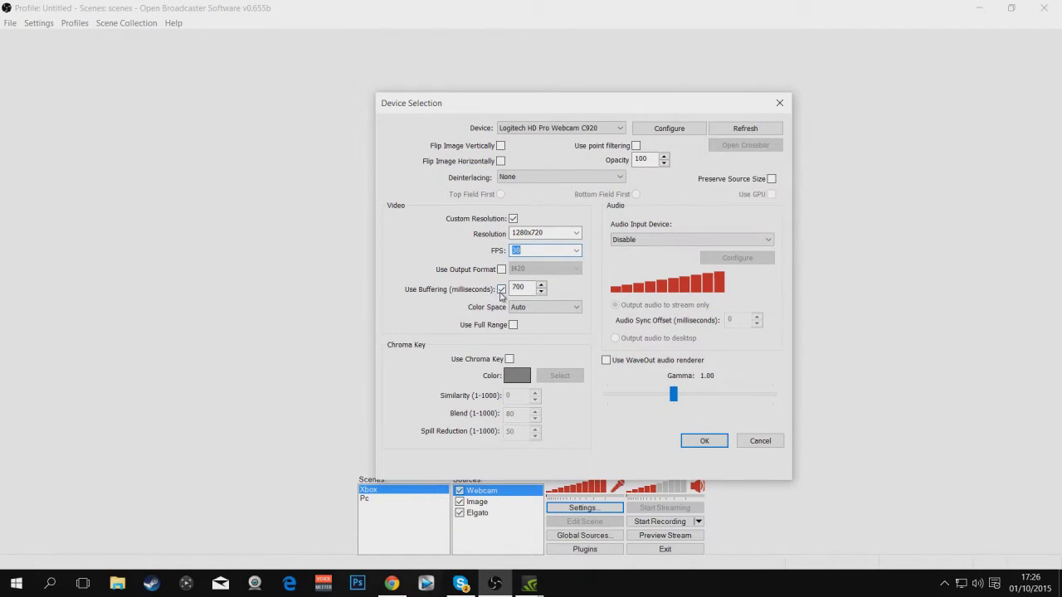
left_click(749, 442)
left_click(585, 508)
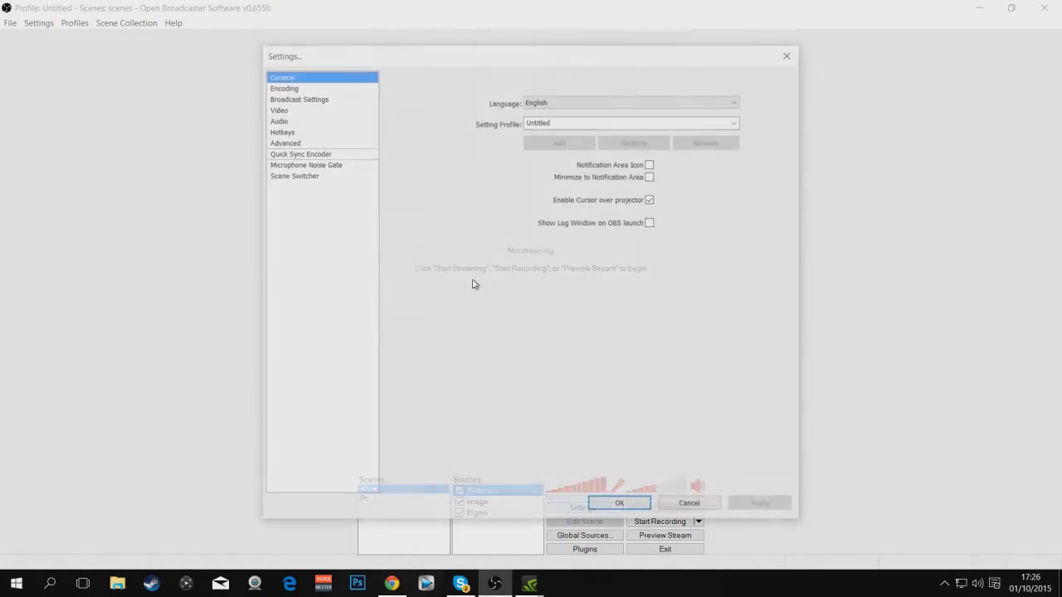
left_click(297, 121)
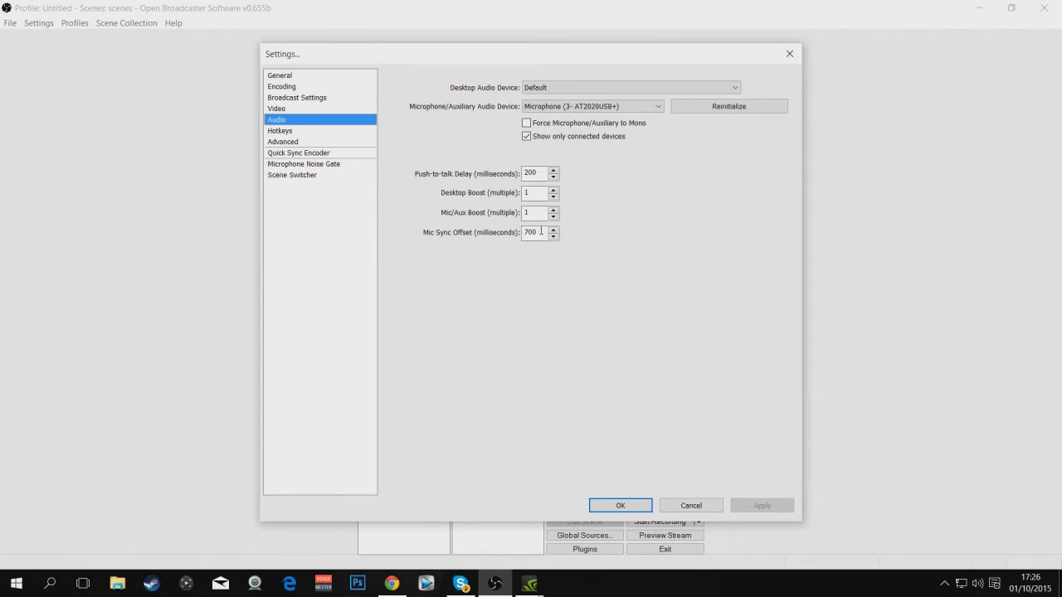
left_click(622, 505)
right_click(498, 495)
left_click(513, 481)
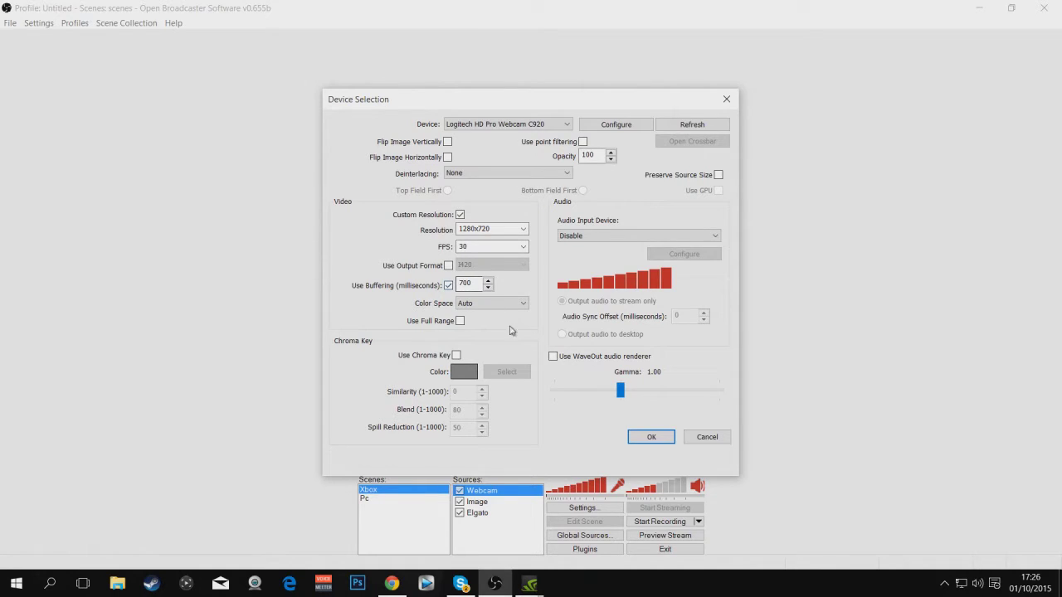
left_click_drag(521, 107, 709, 89)
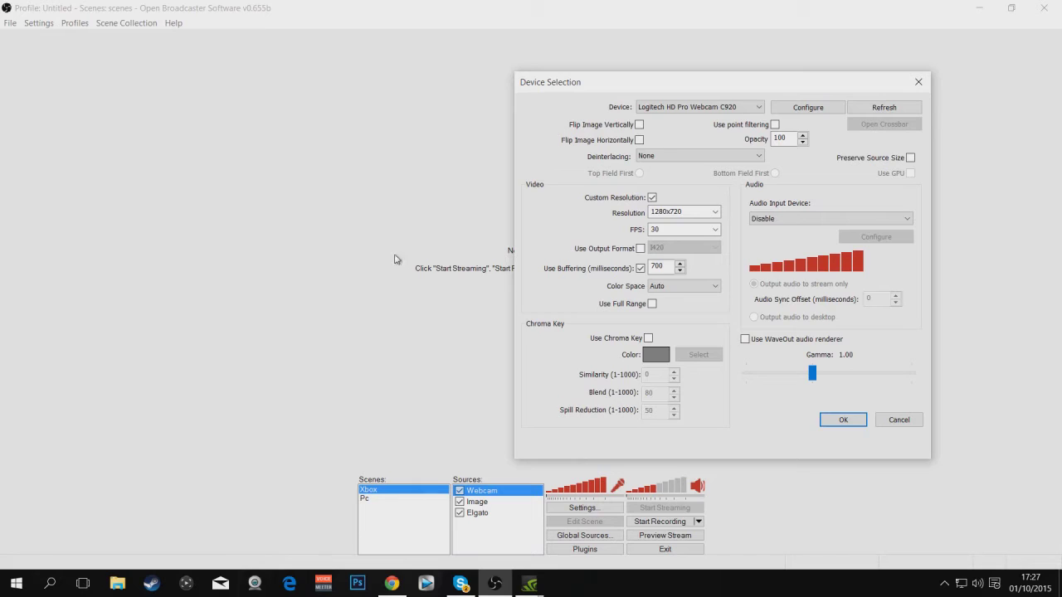
left_click(661, 264)
Confirm the webcam Device Selection settings with OK.
left_click(843, 421)
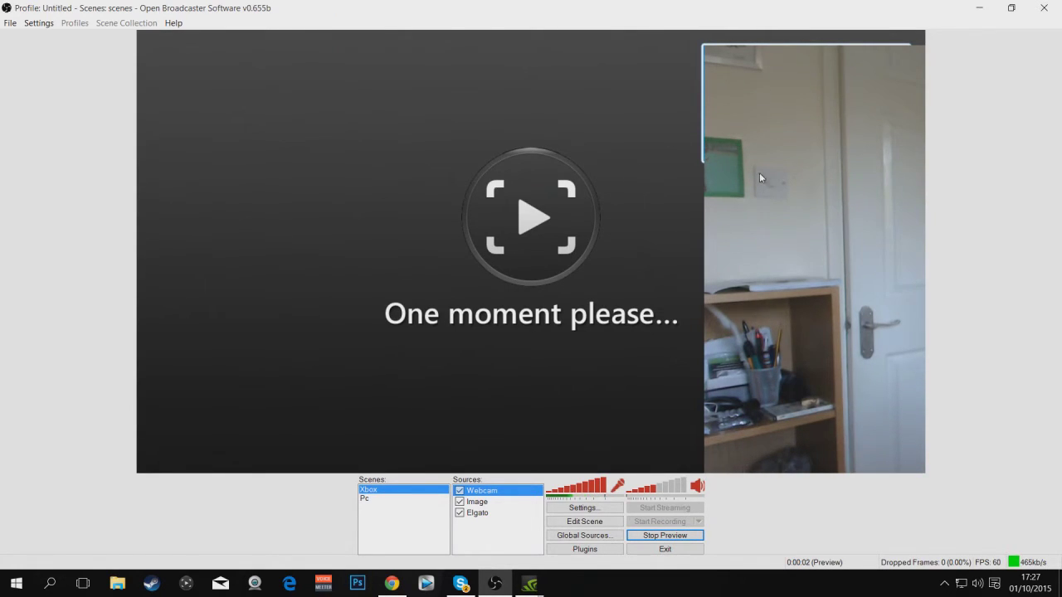
In Edit Scene mode, move and shrink the Webcam box into the top-right corner, then exit editing.
left_click(585, 522)
left_click(503, 500)
left_click(490, 491)
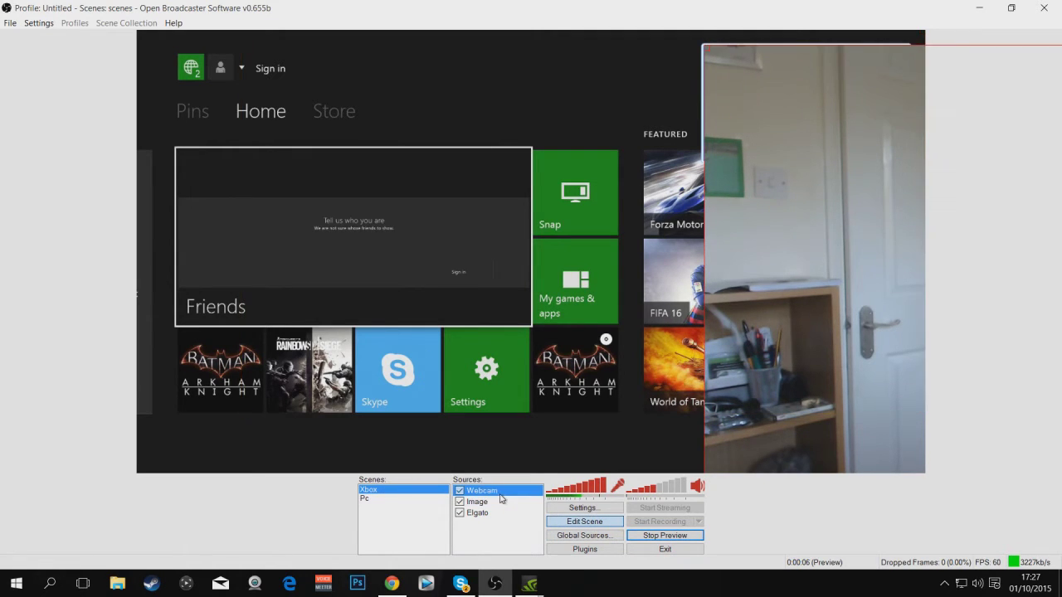
left_click_drag(860, 201, 481, 239)
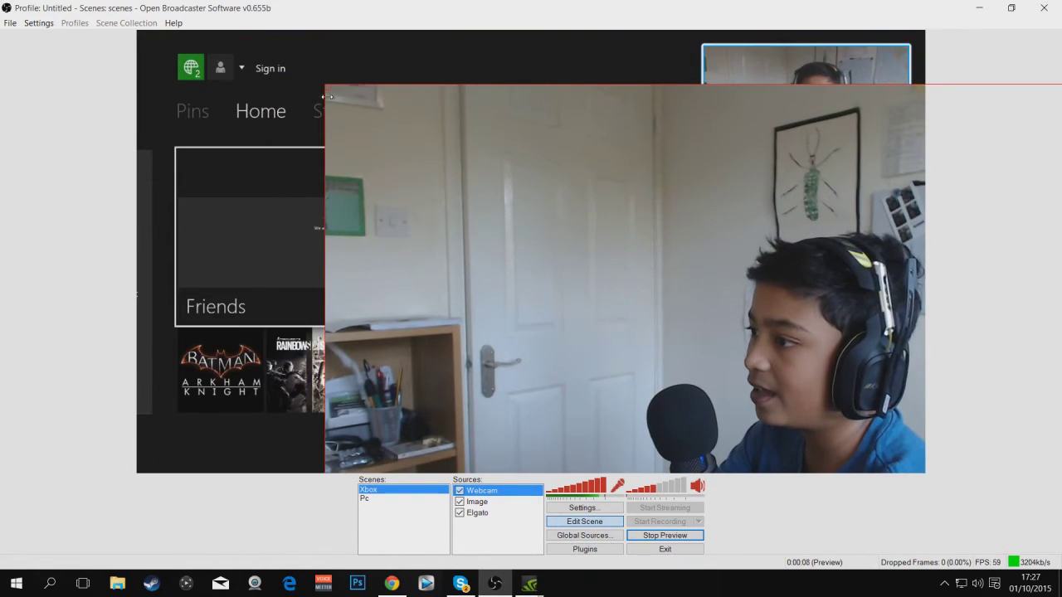
left_click_drag(317, 77, 731, 81)
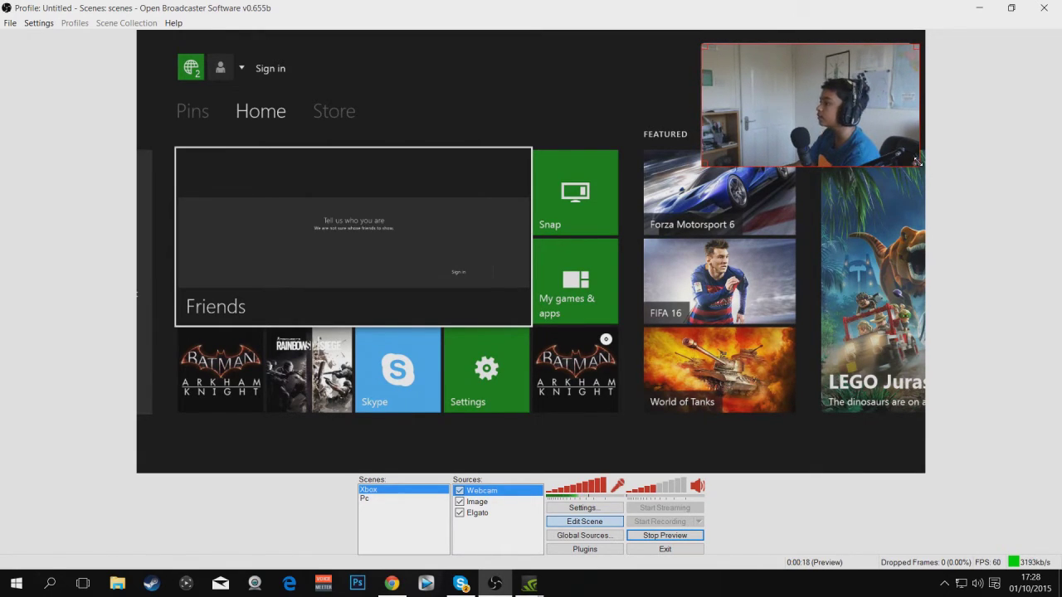
left_click_drag(917, 162, 887, 151)
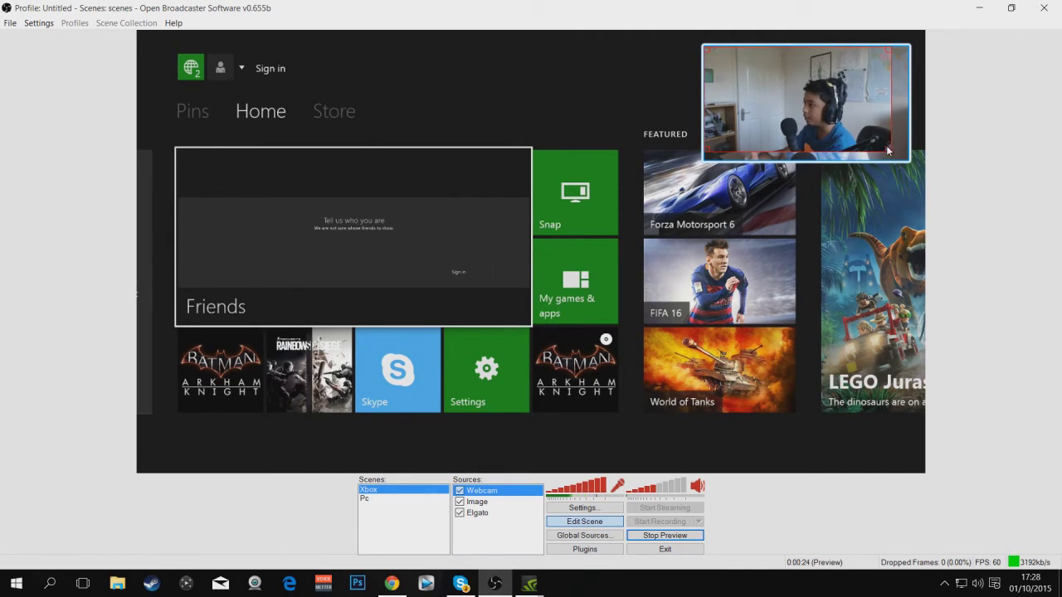
left_click_drag(887, 148, 908, 161)
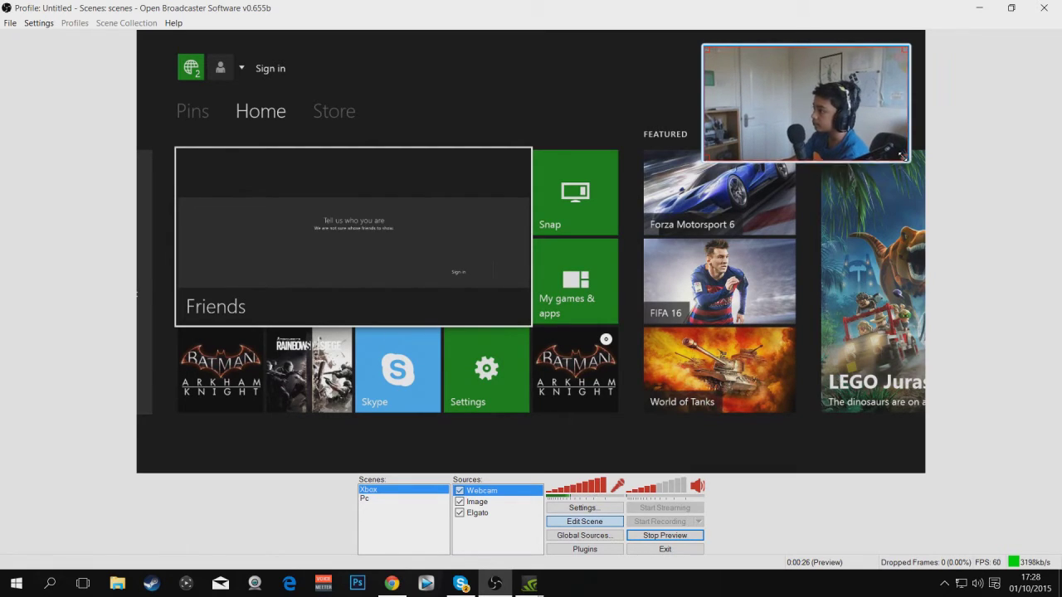
left_click(588, 523)
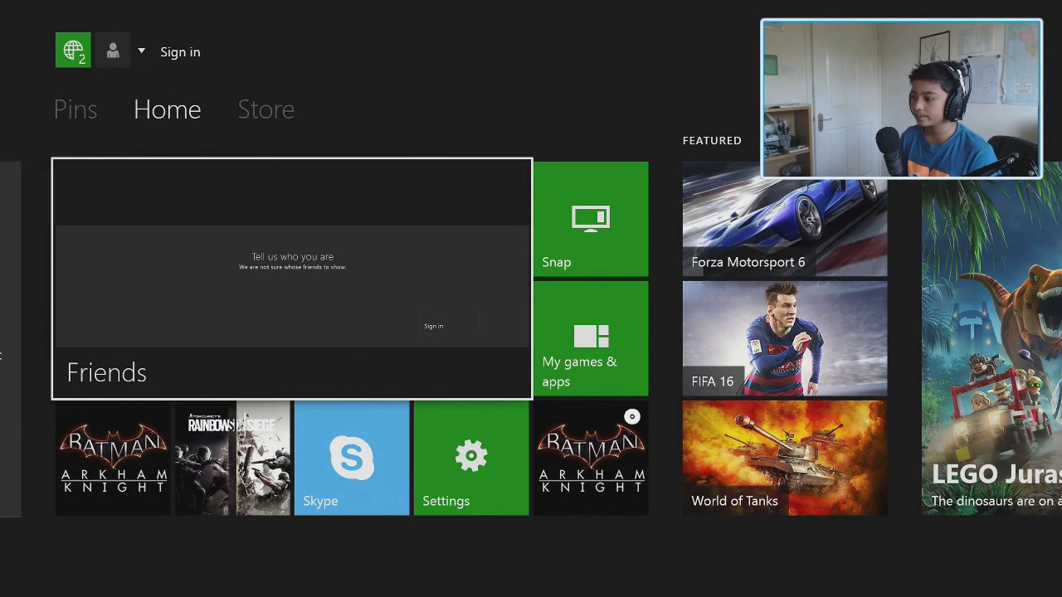
key("Right")
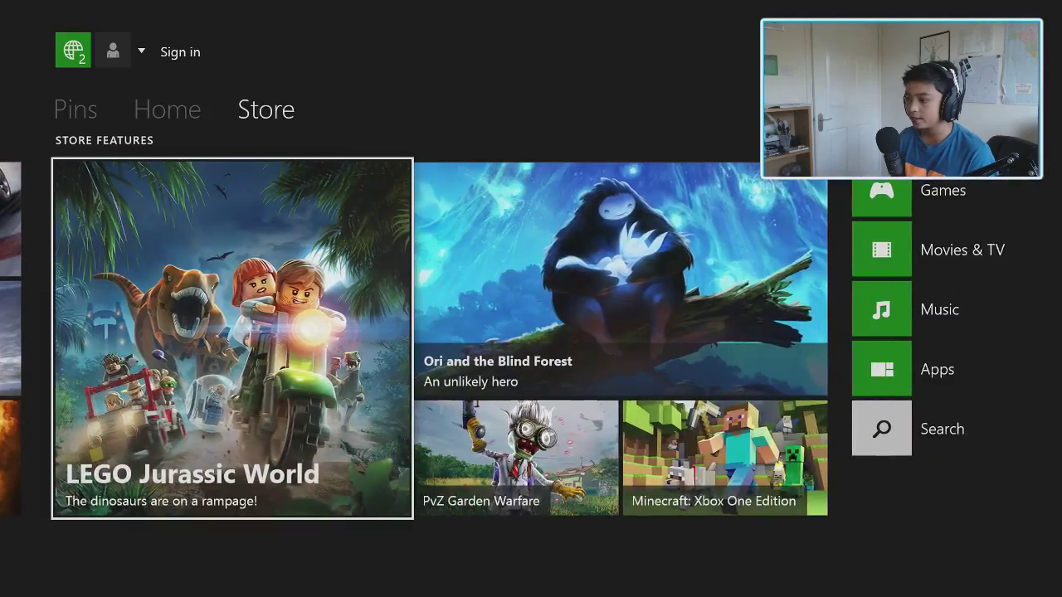
key("Left")
key("Right")
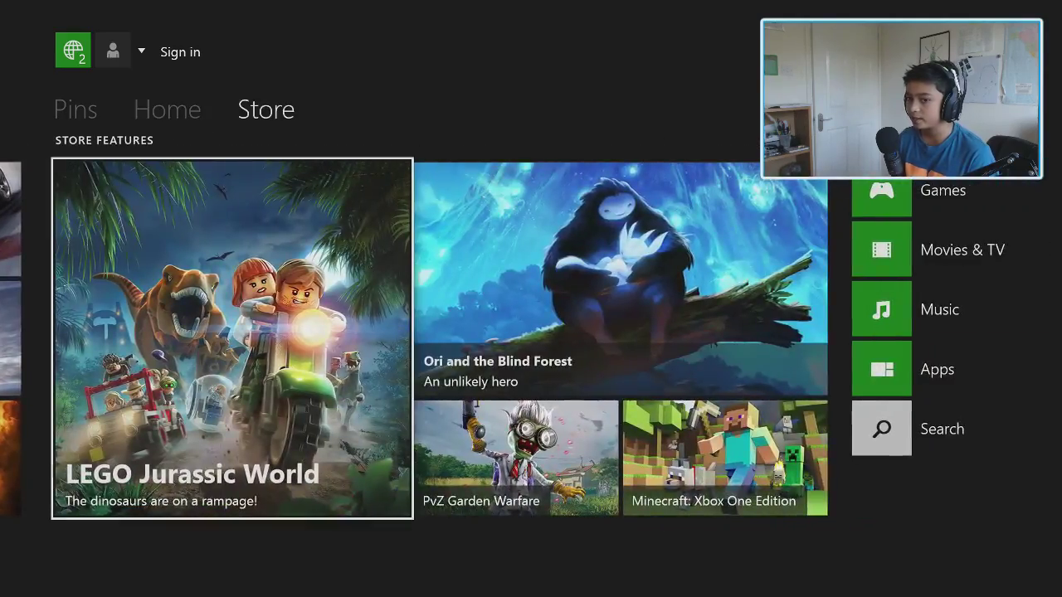